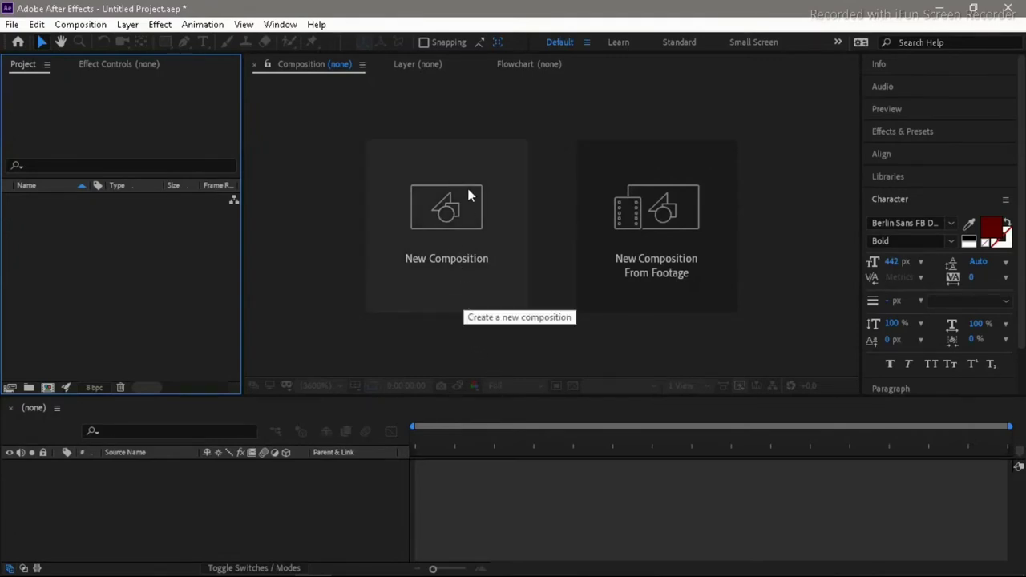
- Create Comp 1 as an HDTV 1080 29.97 fps composition with a yellow background
{"action": "left_click", "coordinate": [464, 213]}
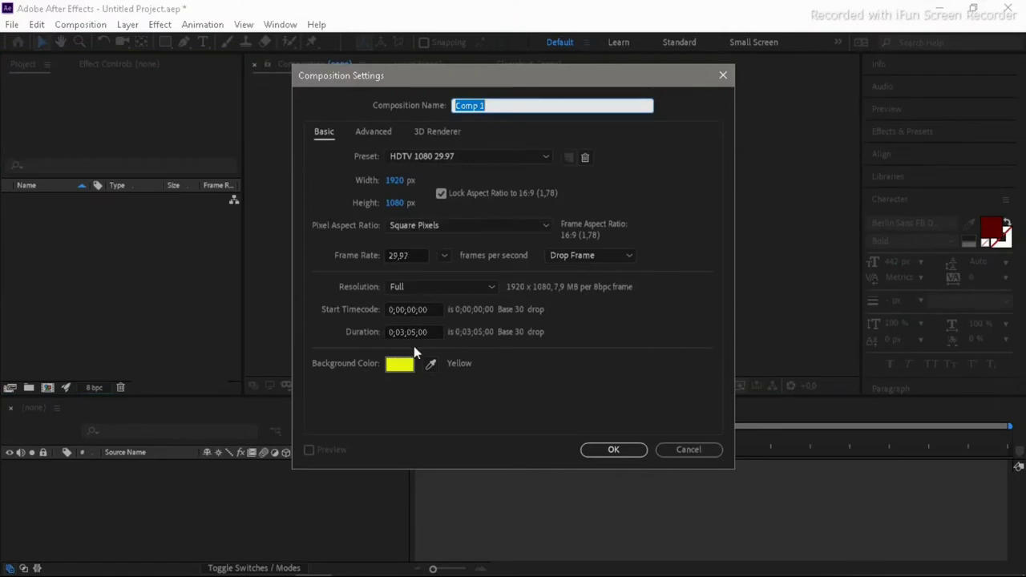
{"action": "left_click", "coordinate": [614, 449]}
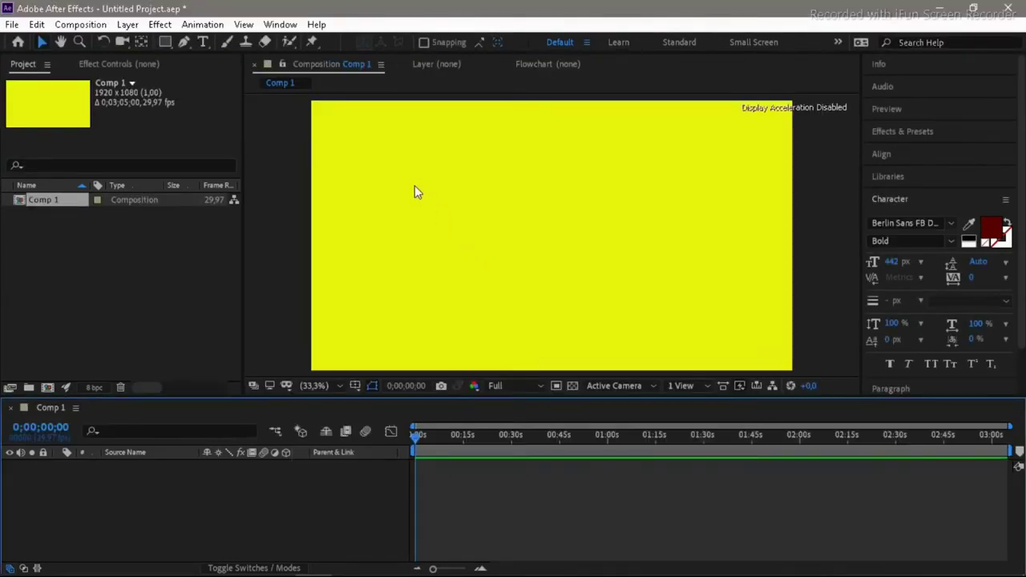
{"action": "left_click", "coordinate": [204, 41]}
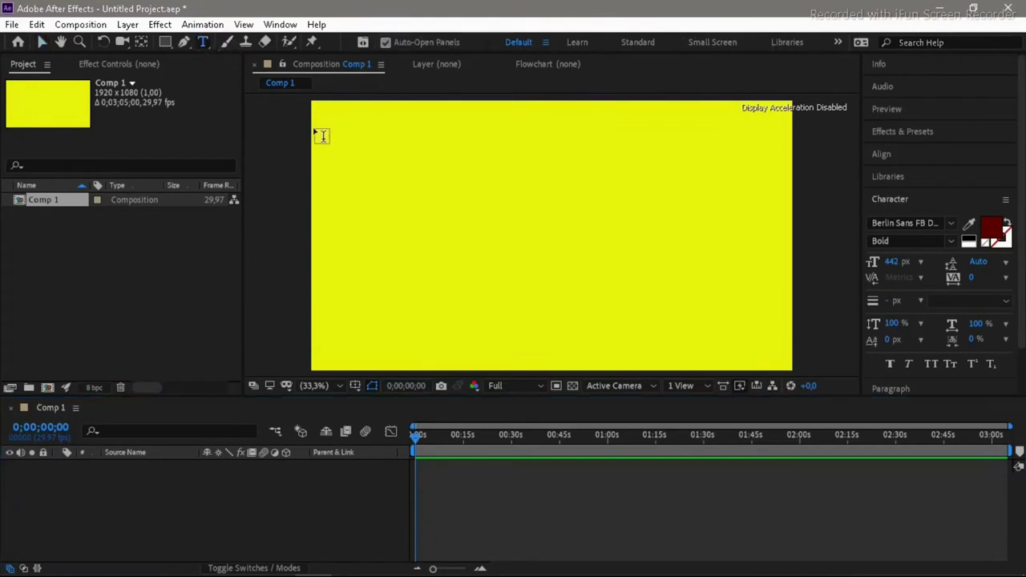
- Draw a paragraph text box and type the word BÖTE
{"action": "mouse_move", "coordinate": [326, 158]}
{"action": "left_mouse_down"}
{"action": "mouse_move", "coordinate": [658, 317]}
{"action": "mouse_move", "coordinate": [764, 310]}
{"action": "left_mouse_up"}
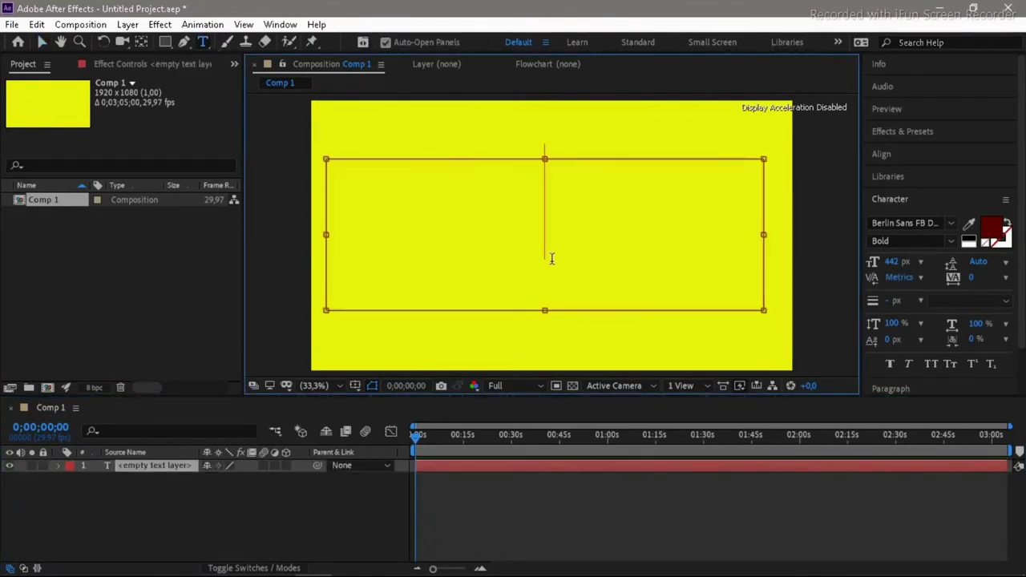
{"action": "type", "text": "b"}
{"action": "key", "text": "BackSpace"}
{"action": "type", "text": "BV"}
{"action": "key", "text": "BackSpace"}
{"action": "type", "text": "ÖT"}
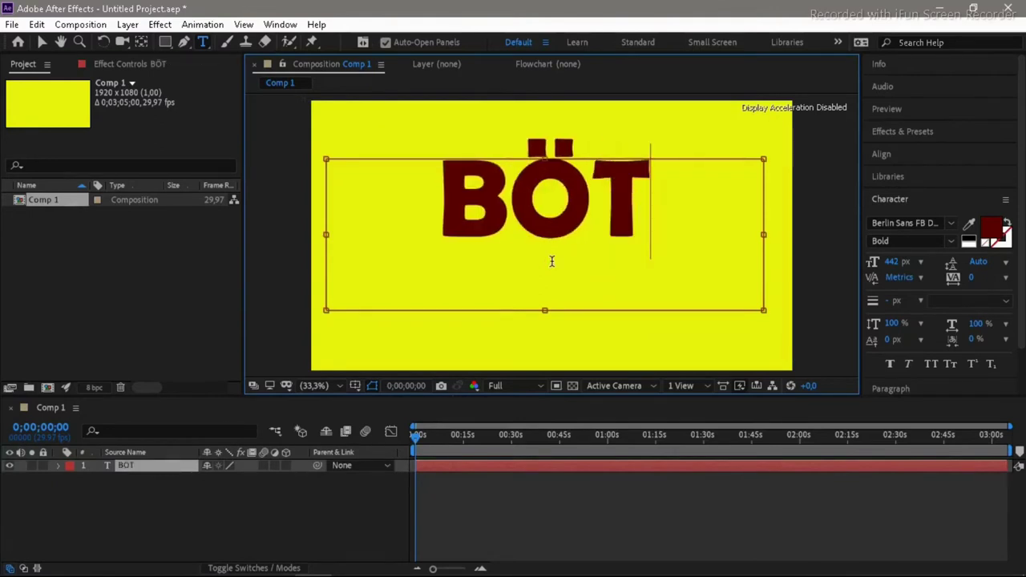
{"action": "type", "text": "E"}
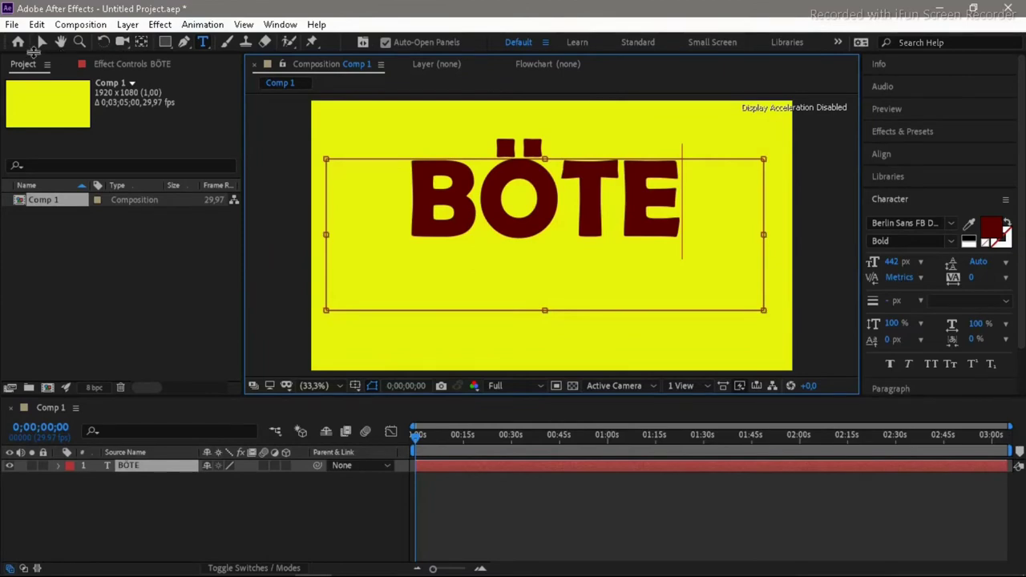
- Nudge the BÖTE text slightly lower and select its layer
{"action": "left_click", "coordinate": [42, 42]}
{"action": "left_click_drag", "start_coordinate": [566, 189], "coordinate": [567, 209]}
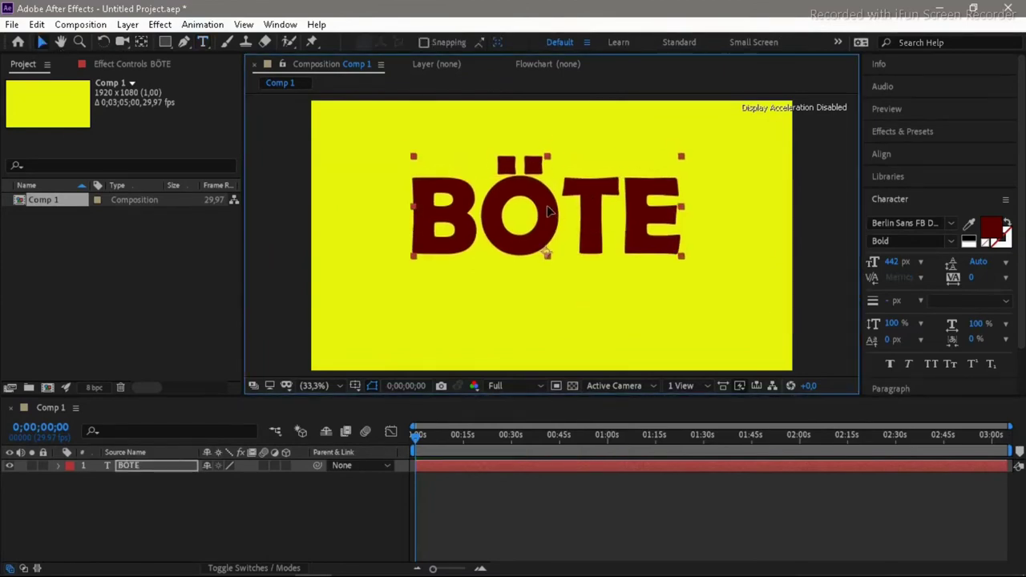
{"action": "left_click", "coordinate": [636, 336]}
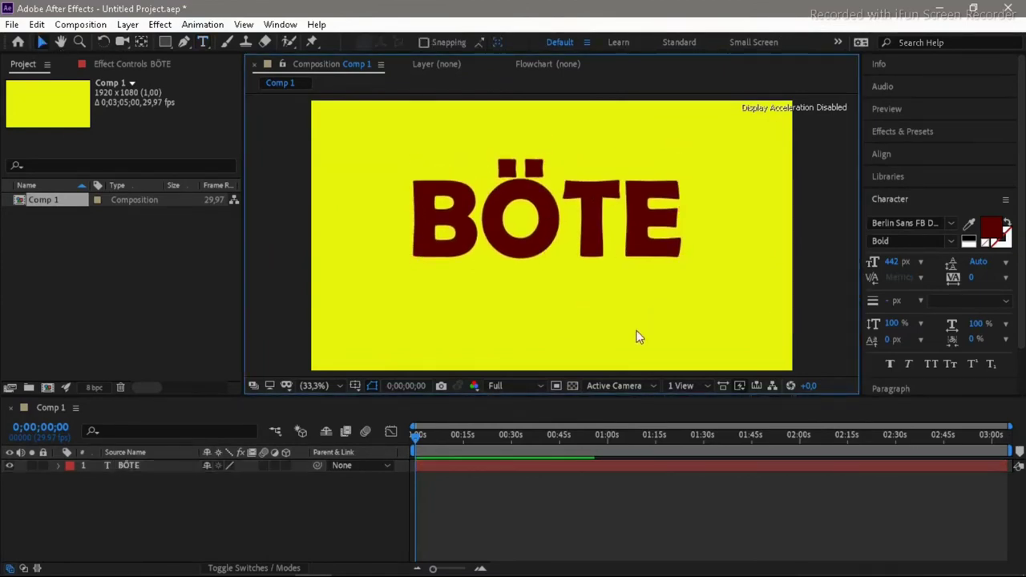
{"action": "left_click", "coordinate": [136, 467]}
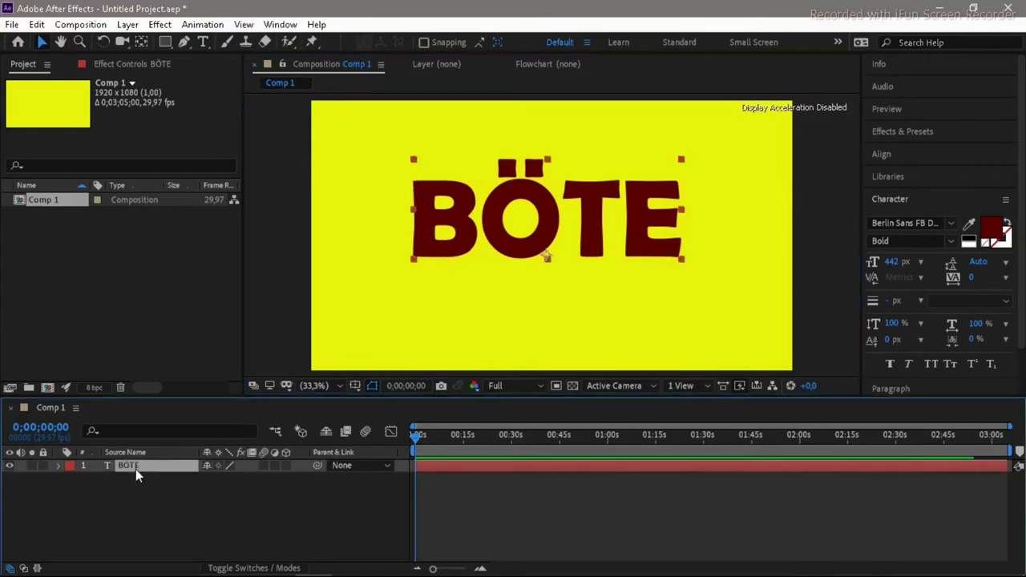
- Add a Position text animator to the BÖTE layer
{"action": "left_click", "coordinate": [56, 466]}
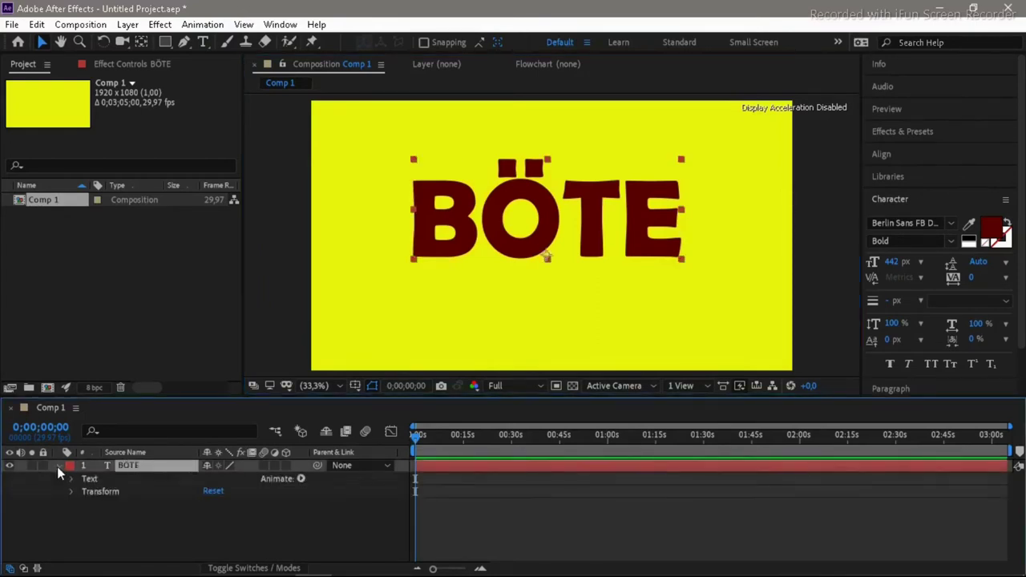
{"action": "left_click", "coordinate": [301, 479]}
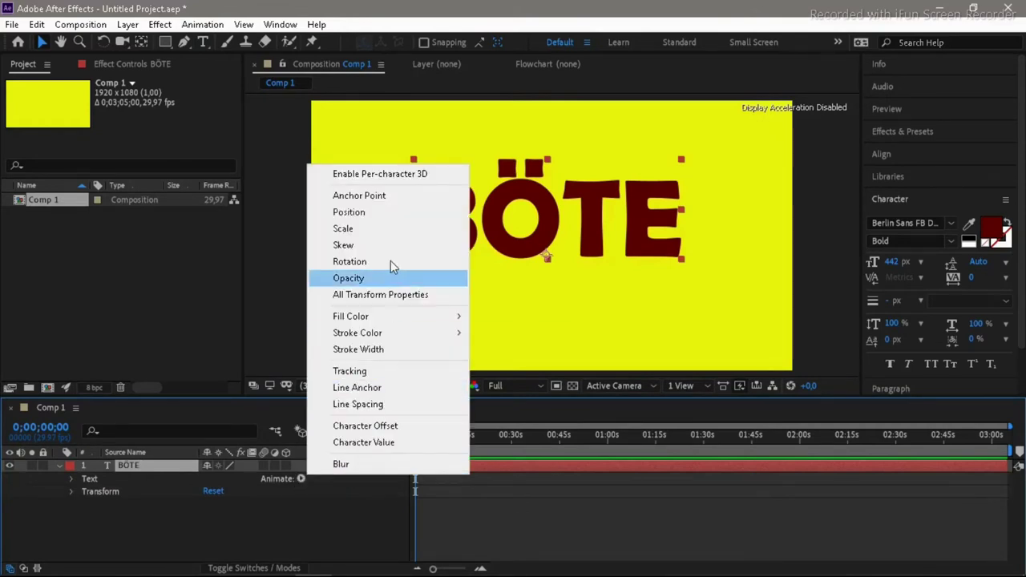
{"action": "left_click", "coordinate": [393, 215]}
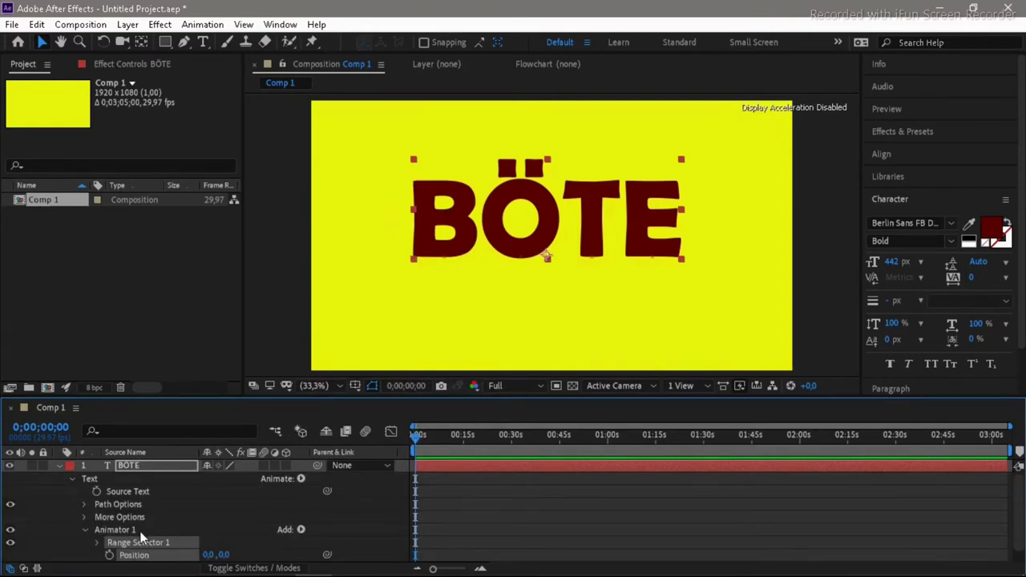
- Add a Rotation property to Animator 1
{"action": "left_click", "coordinate": [301, 530]}
{"action": "mouse_move", "coordinate": [317, 535]}
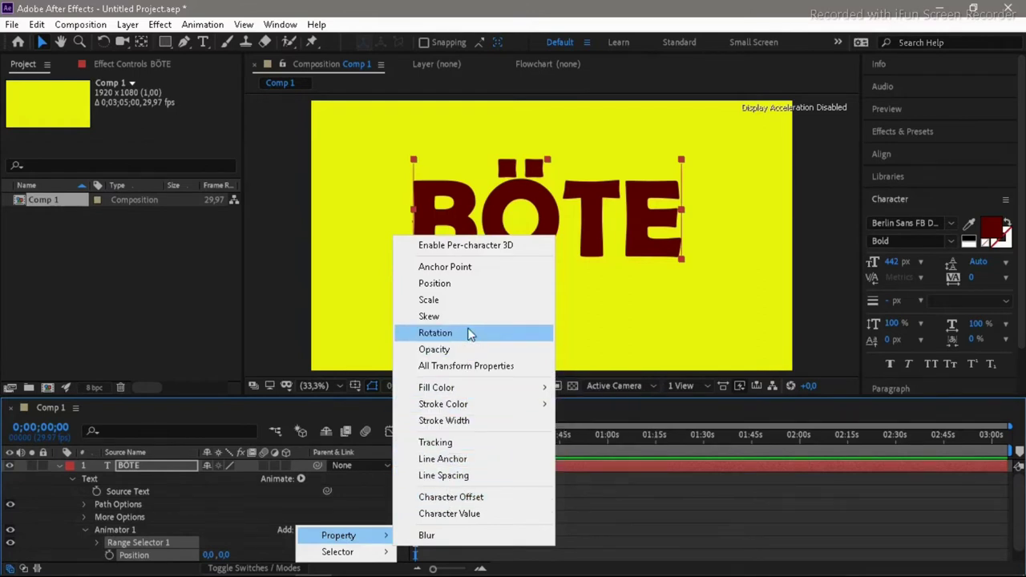
{"action": "left_click", "coordinate": [471, 333]}
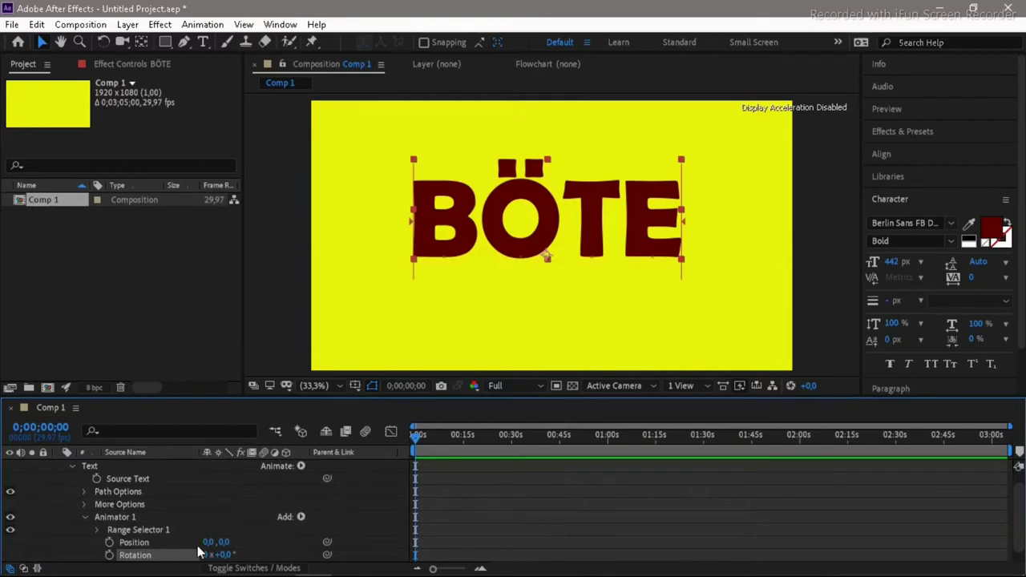
{"action": "scroll", "coordinate": [201, 509], "scroll_direction": "down", "scroll_amount": 1}
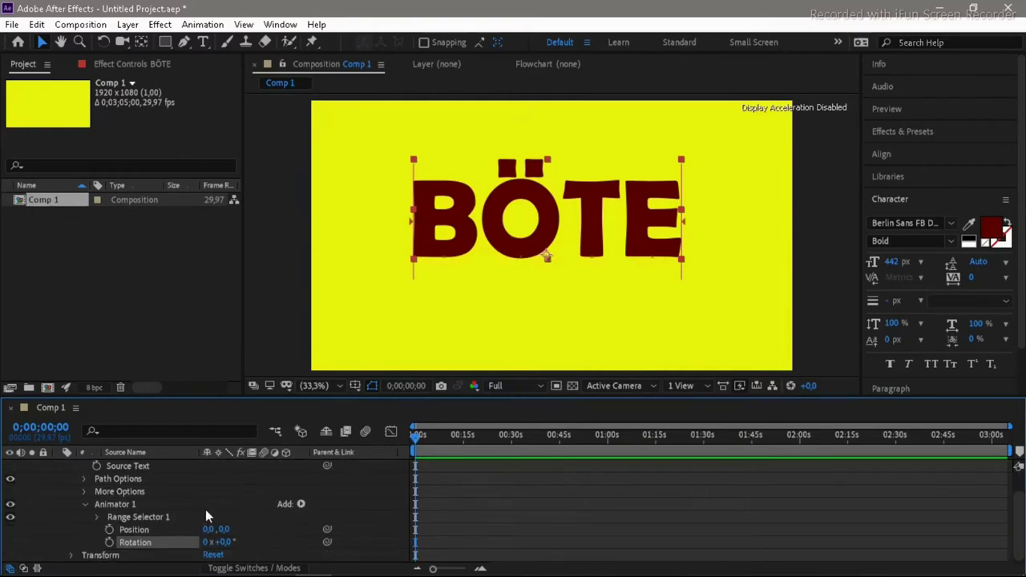
- Add a Wiggly Selector to Animator 1 and select its Rotation row
{"action": "left_click", "coordinate": [301, 505]}
{"action": "mouse_move", "coordinate": [347, 529]}
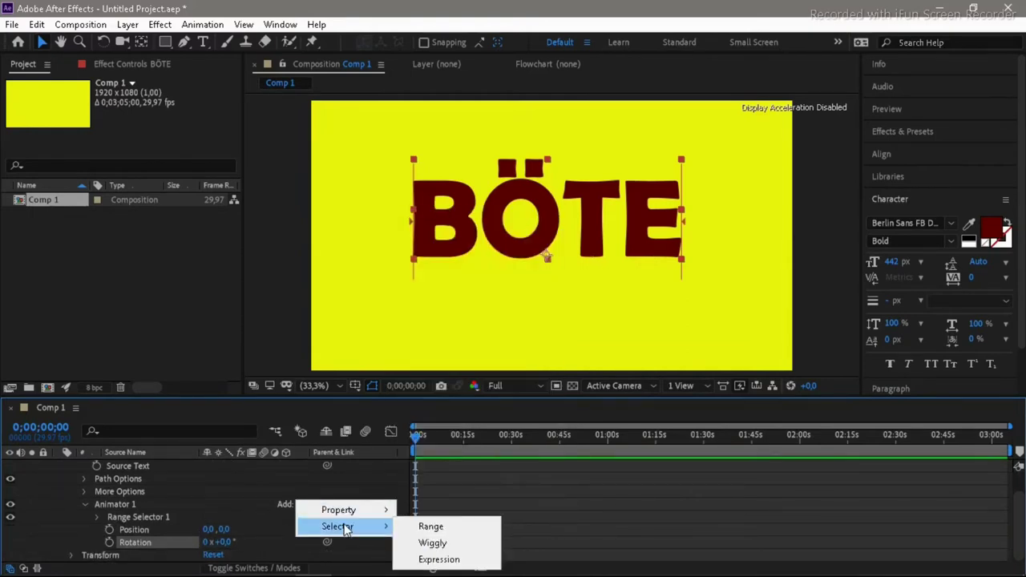
{"action": "left_click", "coordinate": [454, 547]}
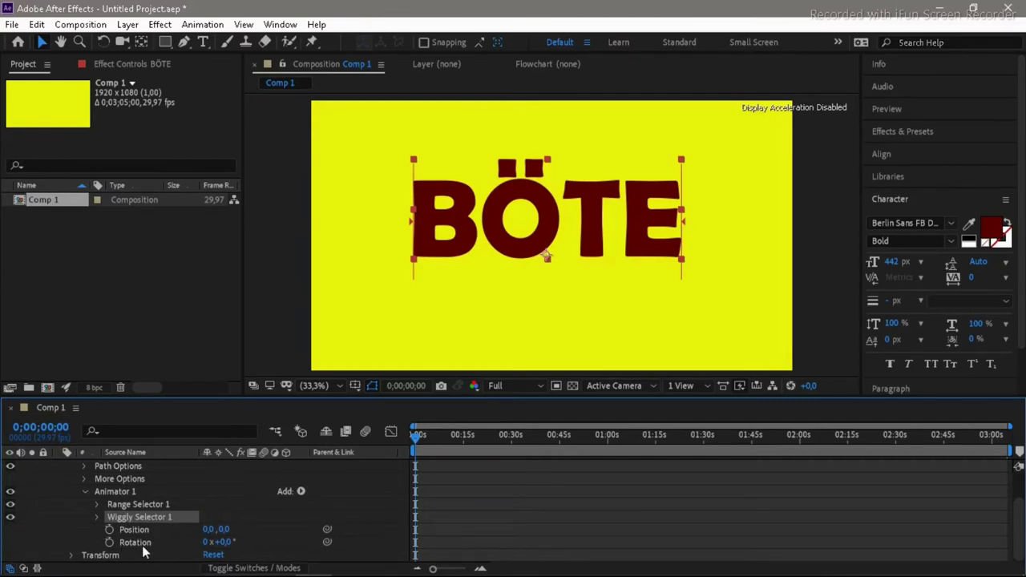
{"action": "left_click", "coordinate": [137, 544]}
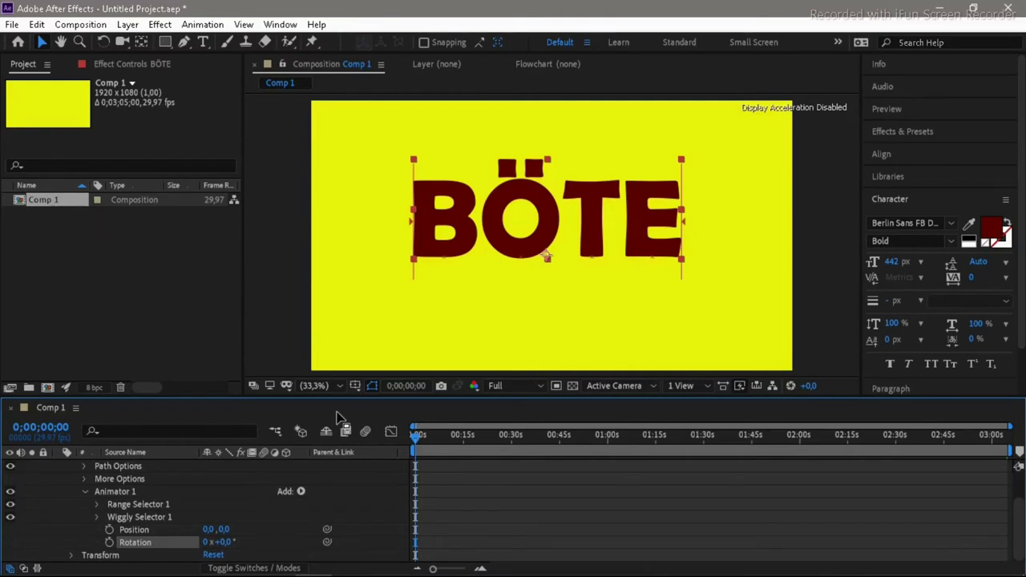
- Set Animator 1's Rotation to 10°
{"action": "left_click", "coordinate": [221, 542]}
{"action": "type", "text": "10"}
{"action": "left_click", "coordinate": [264, 523]}
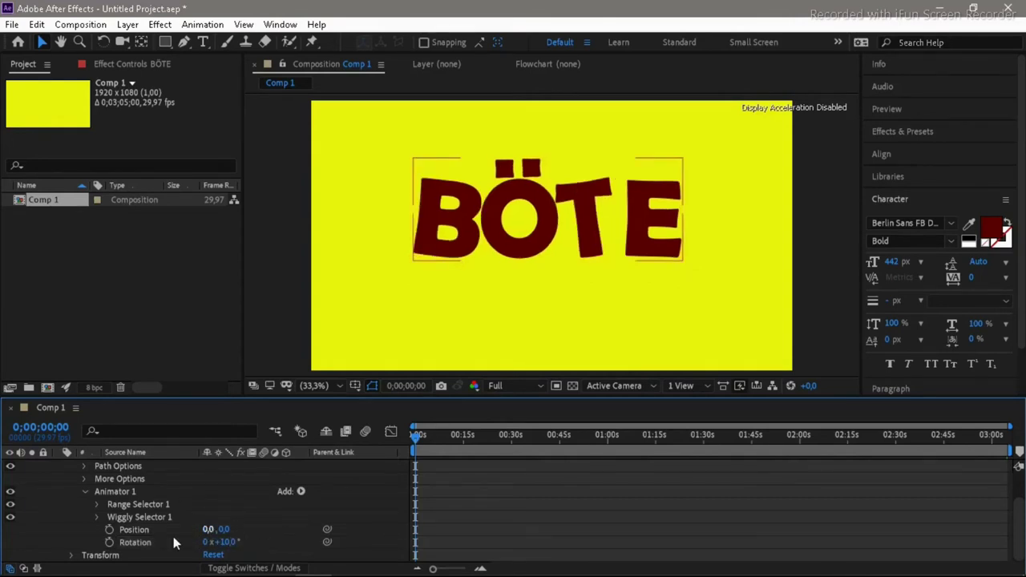
{"action": "left_click", "coordinate": [353, 285]}
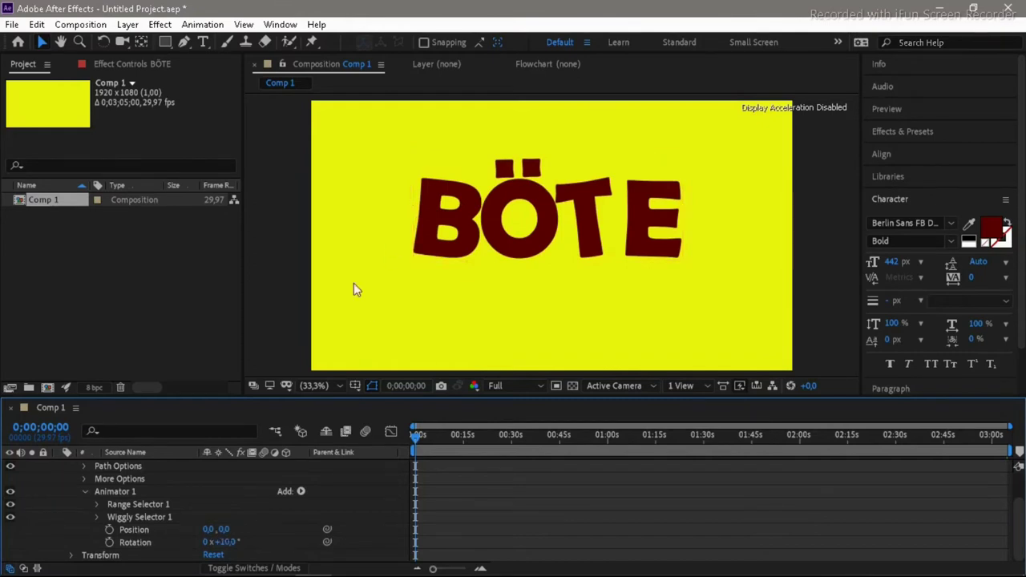
- Scrub Animator 1's Position to -8, -12, preview the jitter, and rewind to frame 0
{"action": "mouse_move", "coordinate": [222, 529]}
{"action": "left_mouse_down"}
{"action": "mouse_move", "coordinate": [233, 509]}
{"action": "mouse_move", "coordinate": [199, 530]}
{"action": "left_mouse_up"}
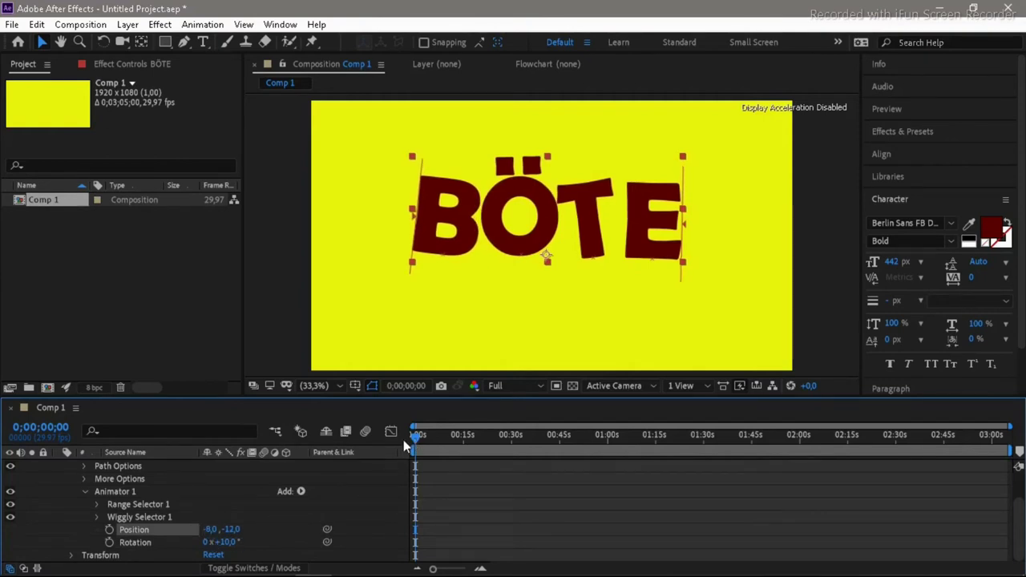
{"action": "key", "text": "space"}
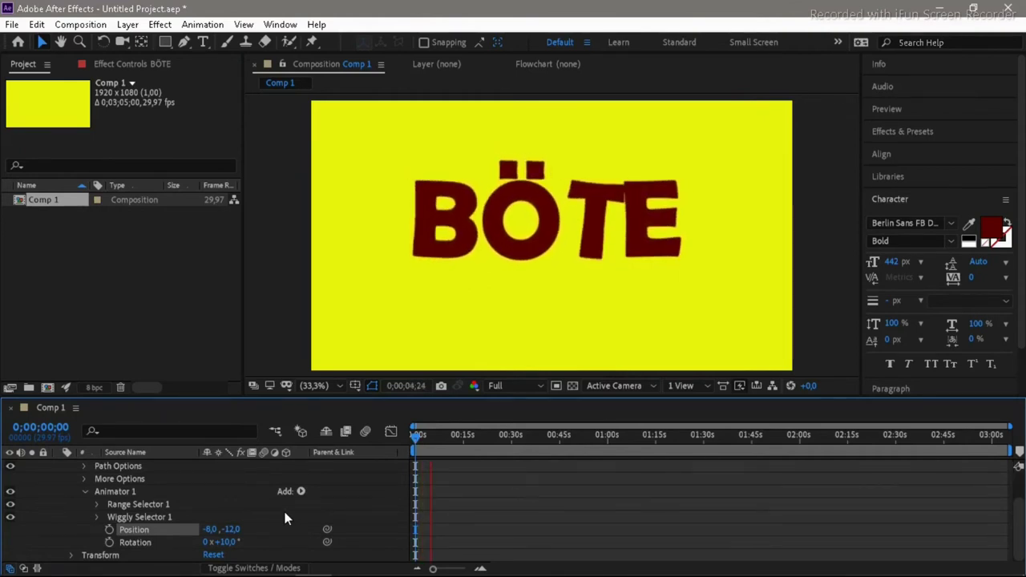
{"action": "left_click", "coordinate": [421, 439]}
{"action": "left_click", "coordinate": [414, 440]}
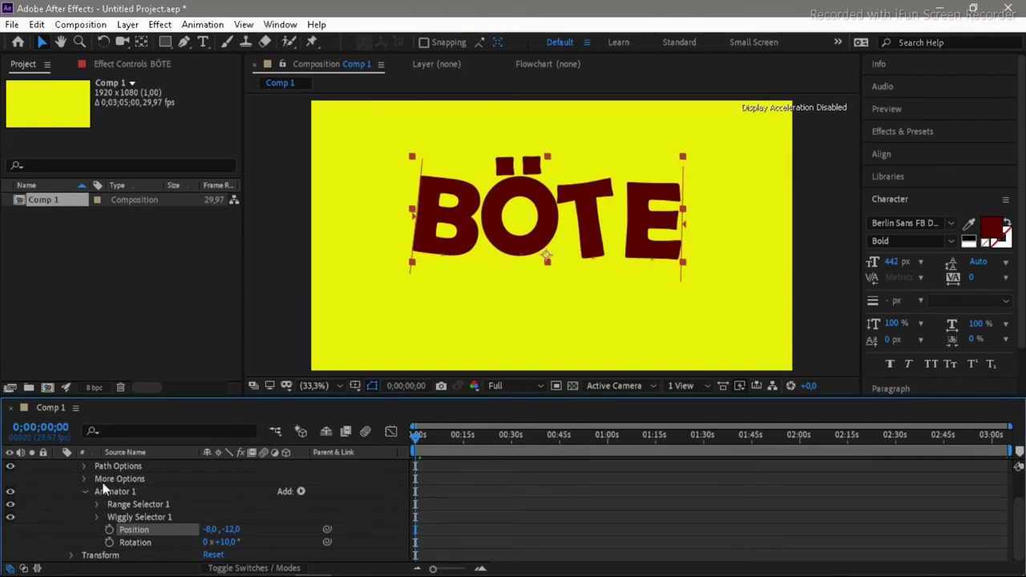
{"action": "left_click", "coordinate": [84, 479]}
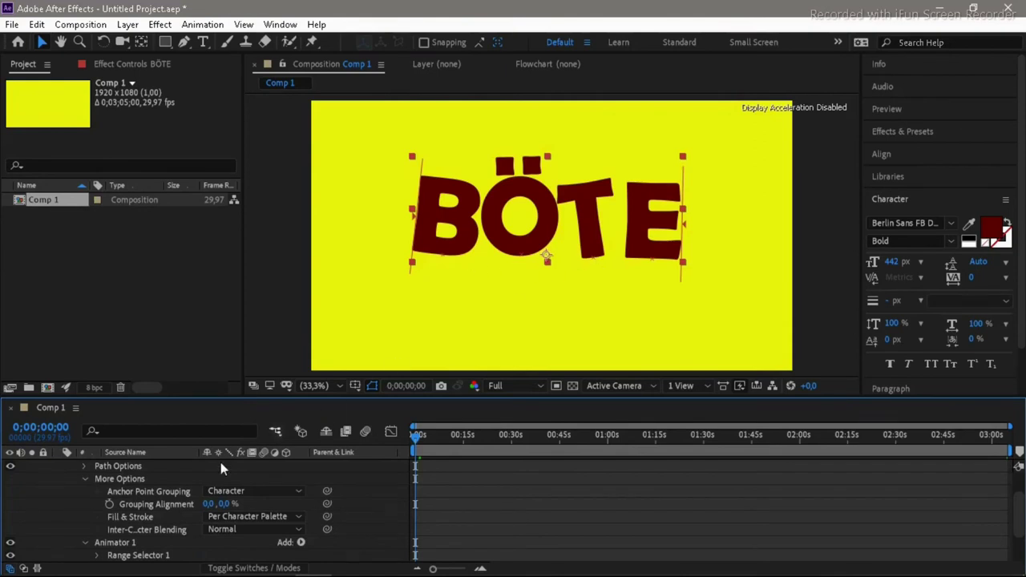
- Set Grouping Alignment to 0, -41%, preview, rewind, and collapse More Options
{"action": "left_click_drag", "start_coordinate": [225, 504], "coordinate": [252, 565]}
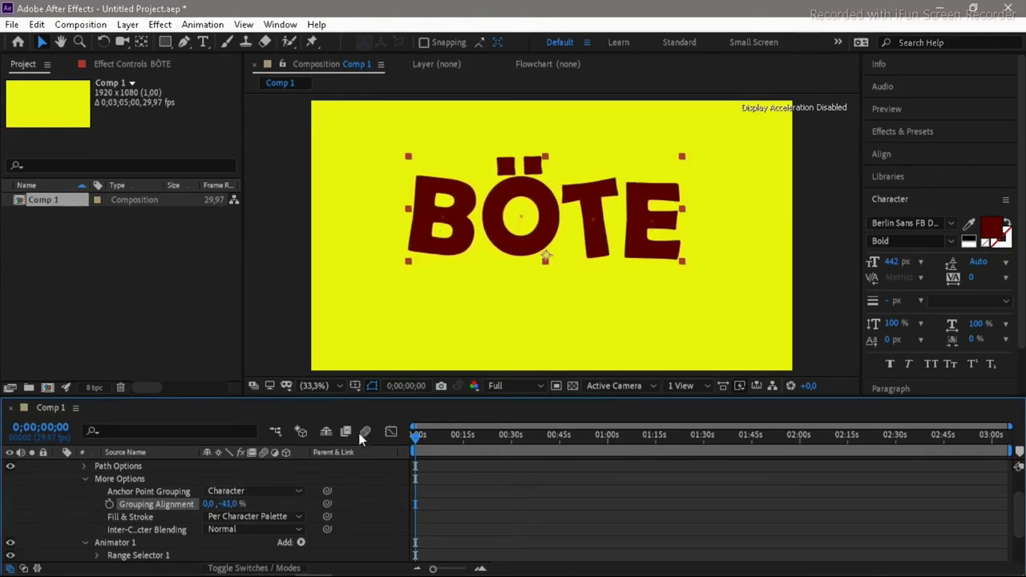
{"action": "key", "text": "space"}
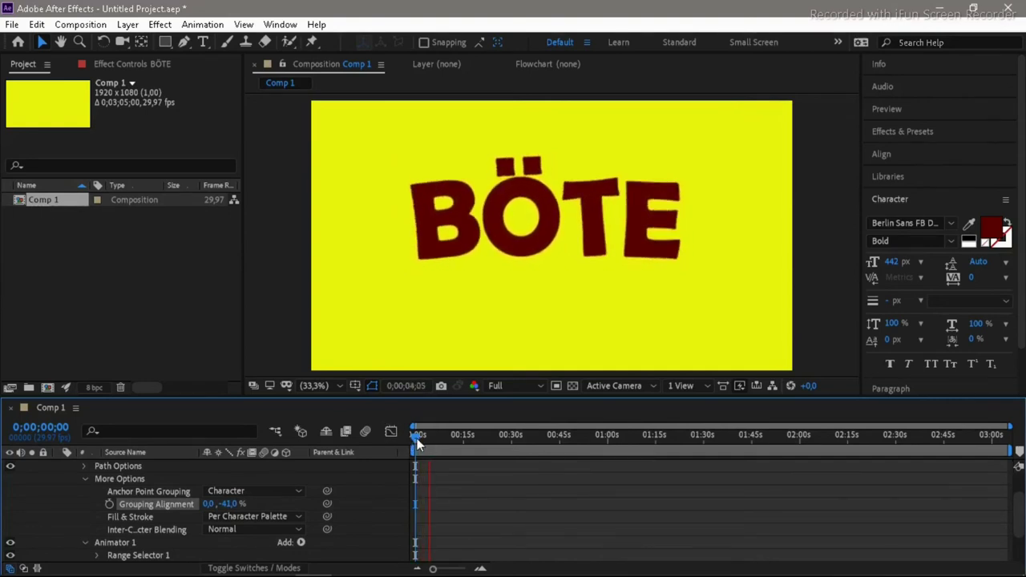
{"action": "left_click", "coordinate": [417, 439]}
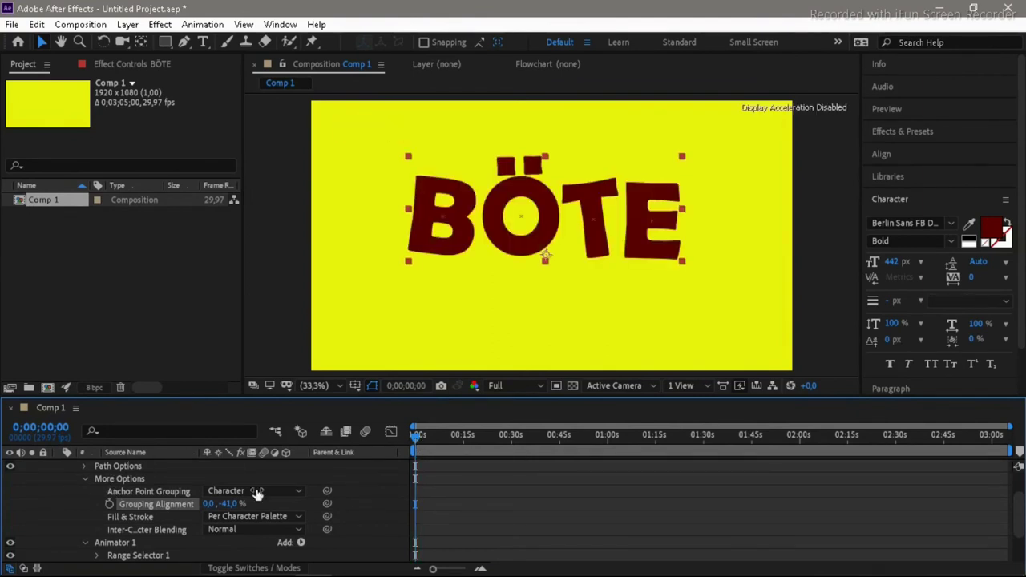
{"action": "left_click_drag", "start_coordinate": [1019, 506], "coordinate": [1020, 517]}
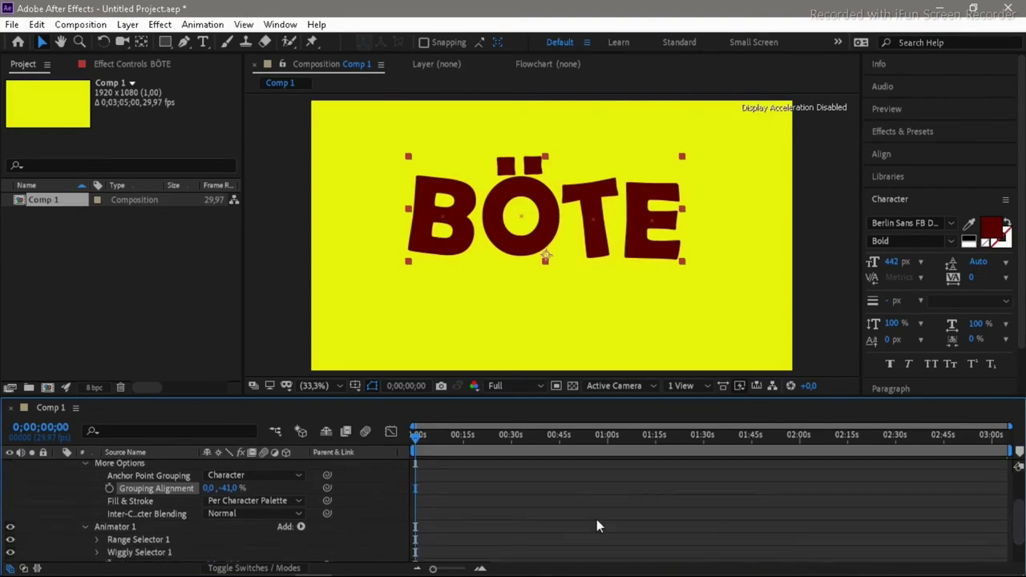
{"action": "left_click", "coordinate": [87, 465]}
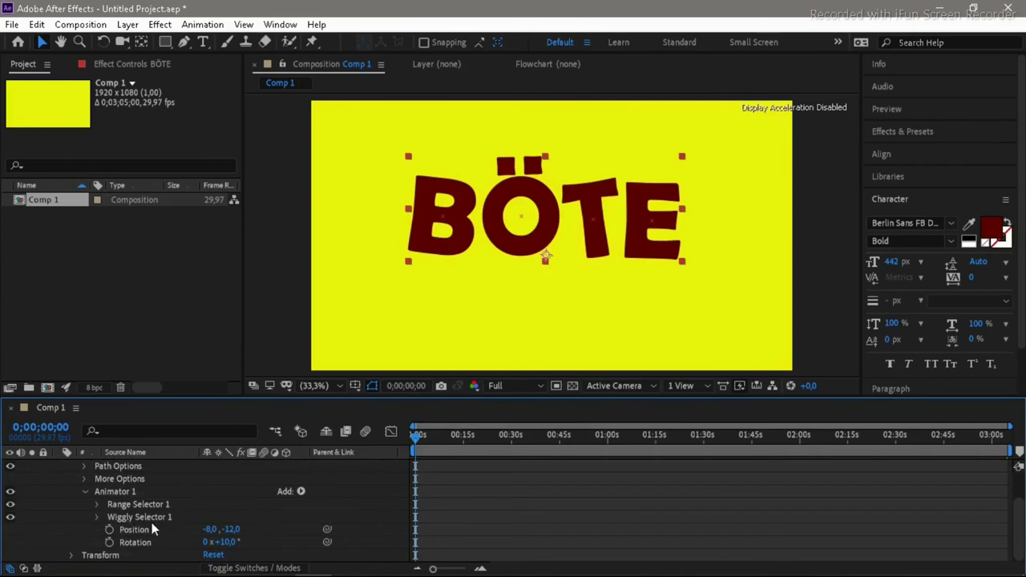
- Change Wiggly Selector 1's Wiggles/Second from 2 to 3 and preview the faster jitter
{"action": "left_click", "coordinate": [94, 517]}
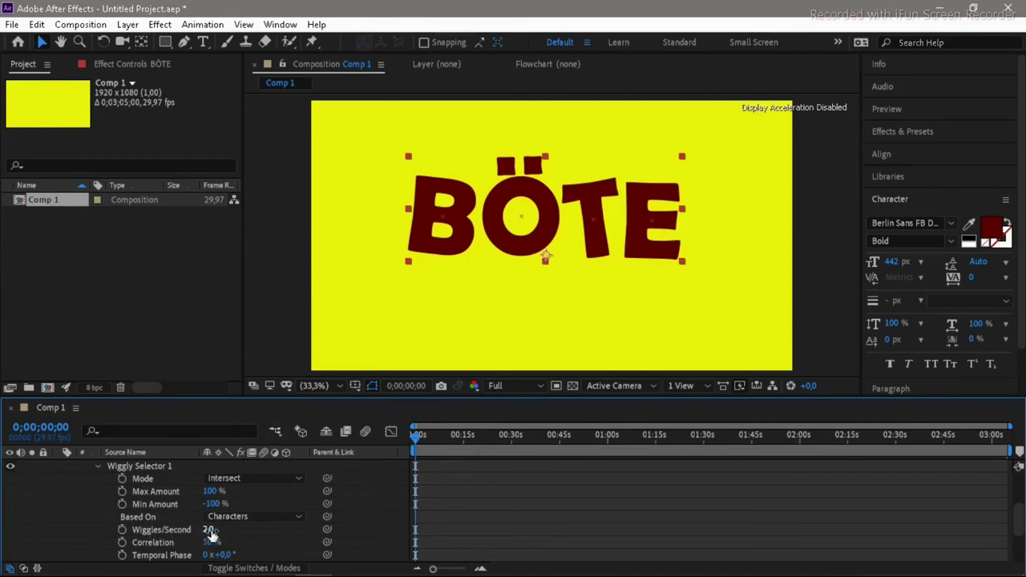
{"action": "left_click", "coordinate": [209, 530]}
{"action": "type", "text": "3"}
{"action": "left_click", "coordinate": [362, 508]}
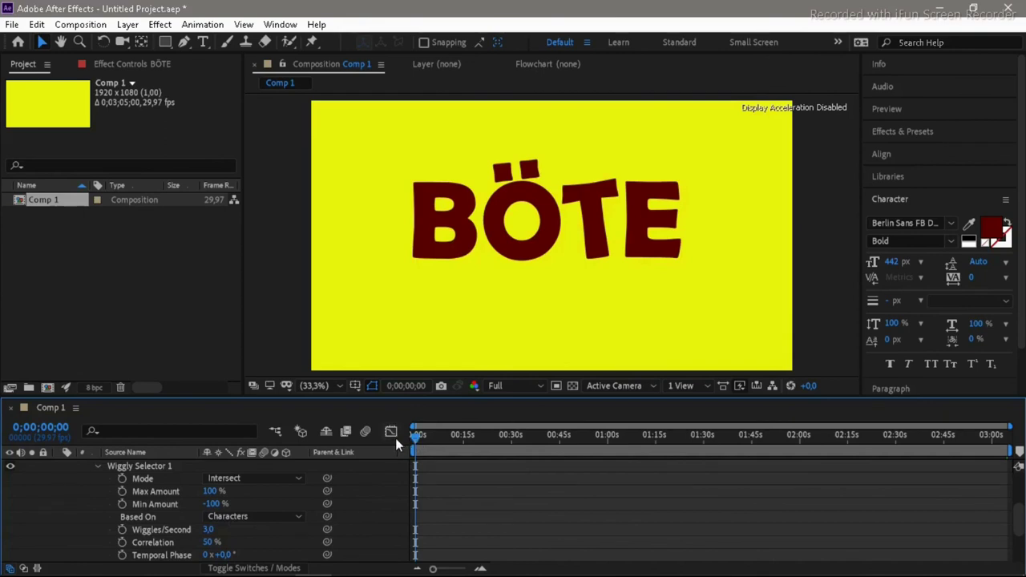
{"action": "key", "text": "space"}
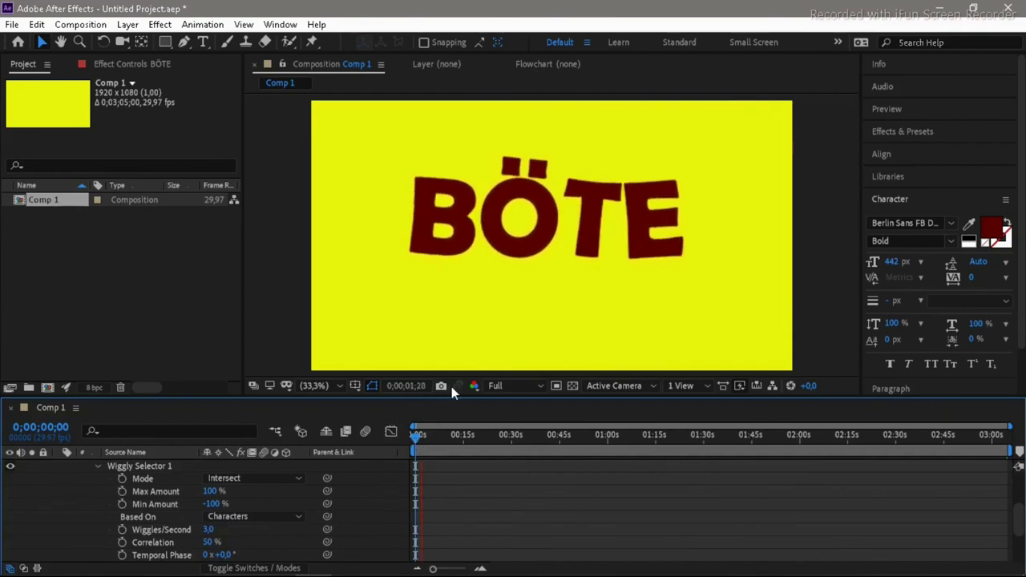